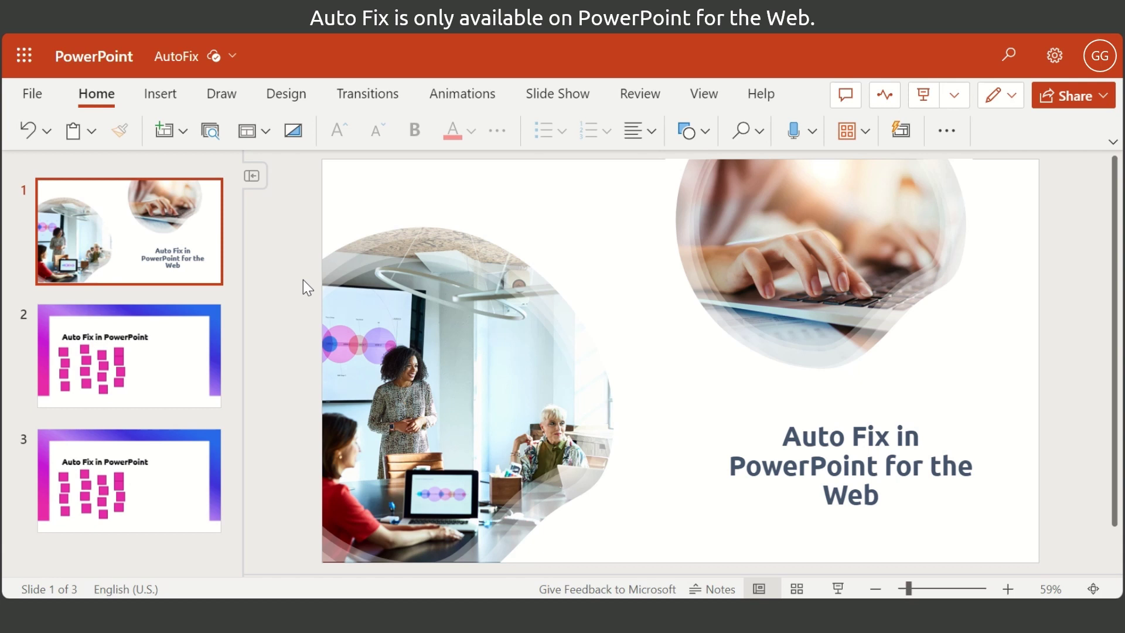
- On slide 2, drag the top squares of columns two and three level with the other column tops
{"action": "left_click", "coordinate": [165, 316]}
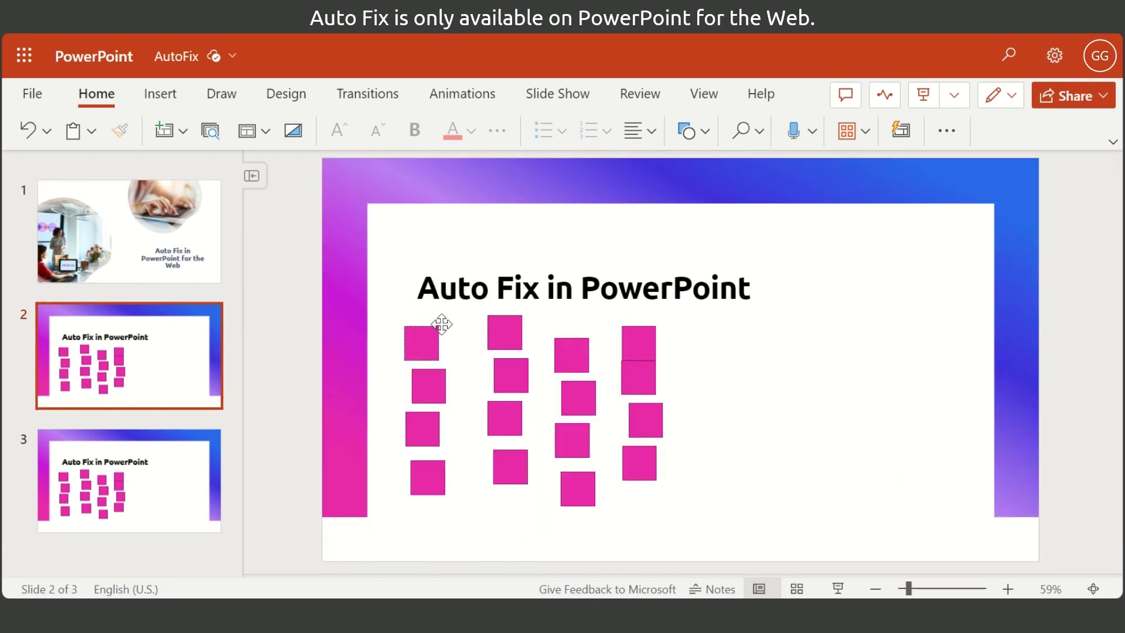
{"action": "left_click", "coordinate": [499, 340]}
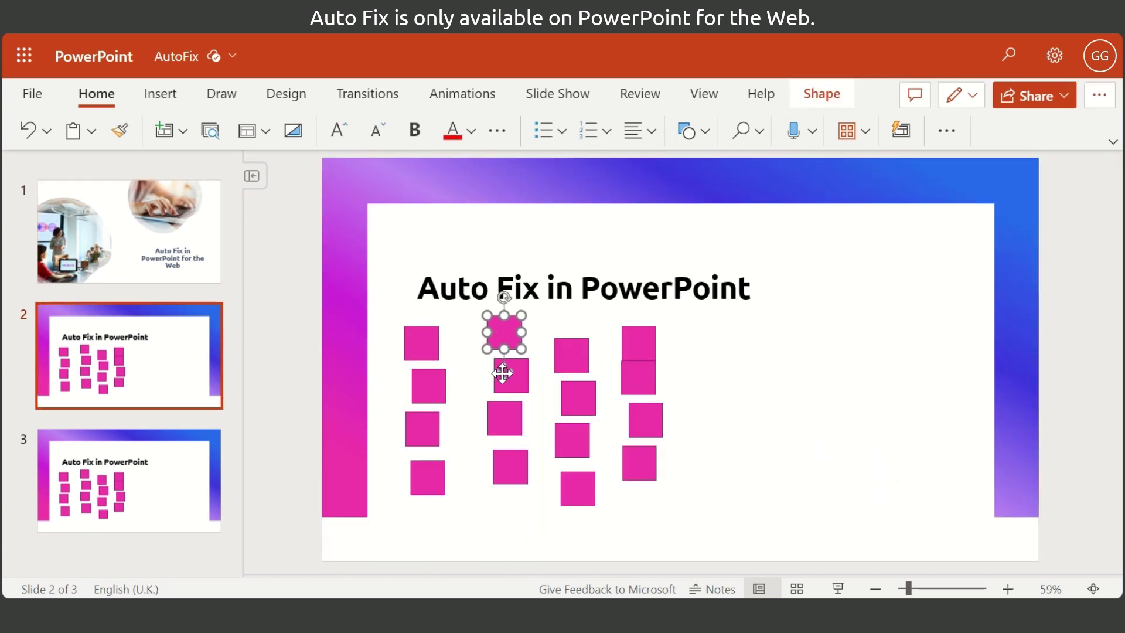
{"action": "left_click_drag", "start_coordinate": [501, 370], "coordinate": [502, 382]}
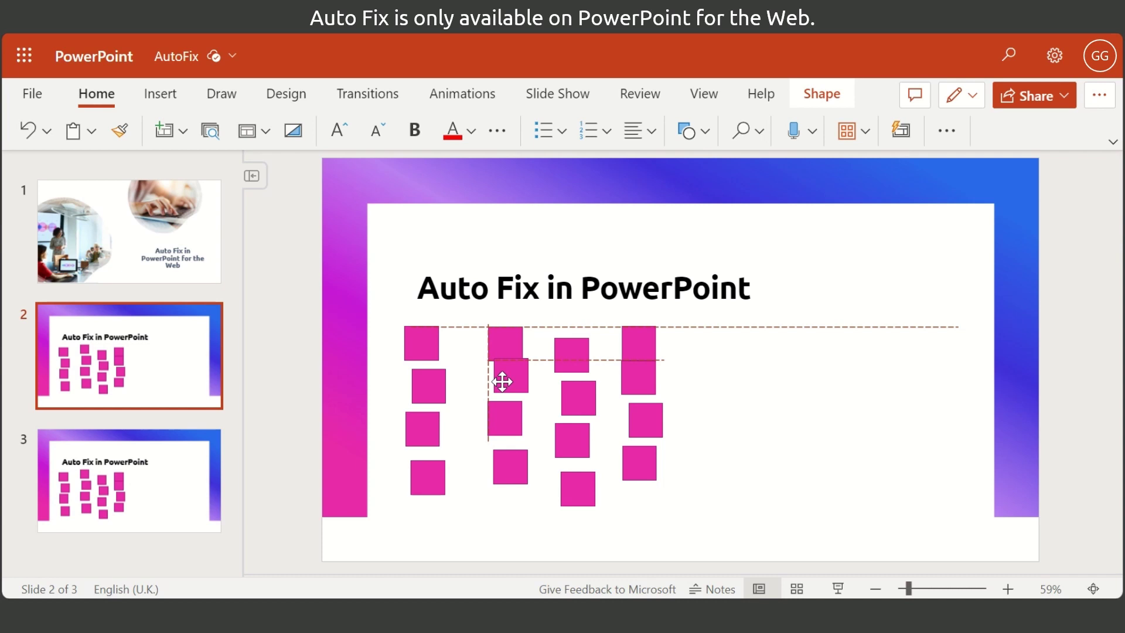
{"action": "left_click_drag", "start_coordinate": [501, 382], "coordinate": [501, 382]}
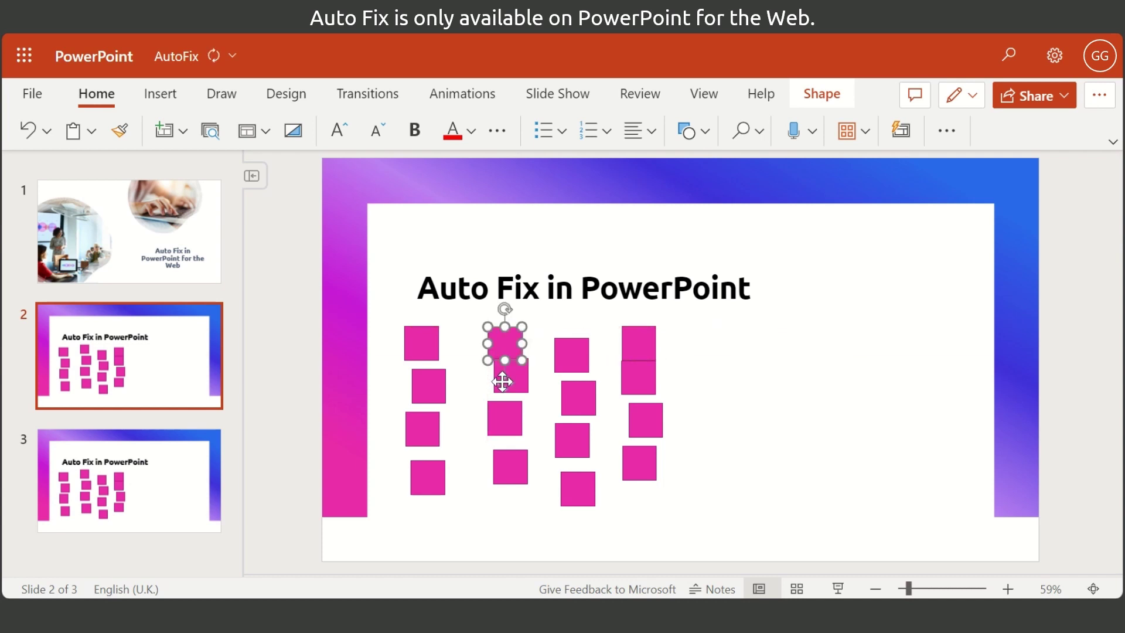
{"action": "left_click", "coordinate": [573, 367]}
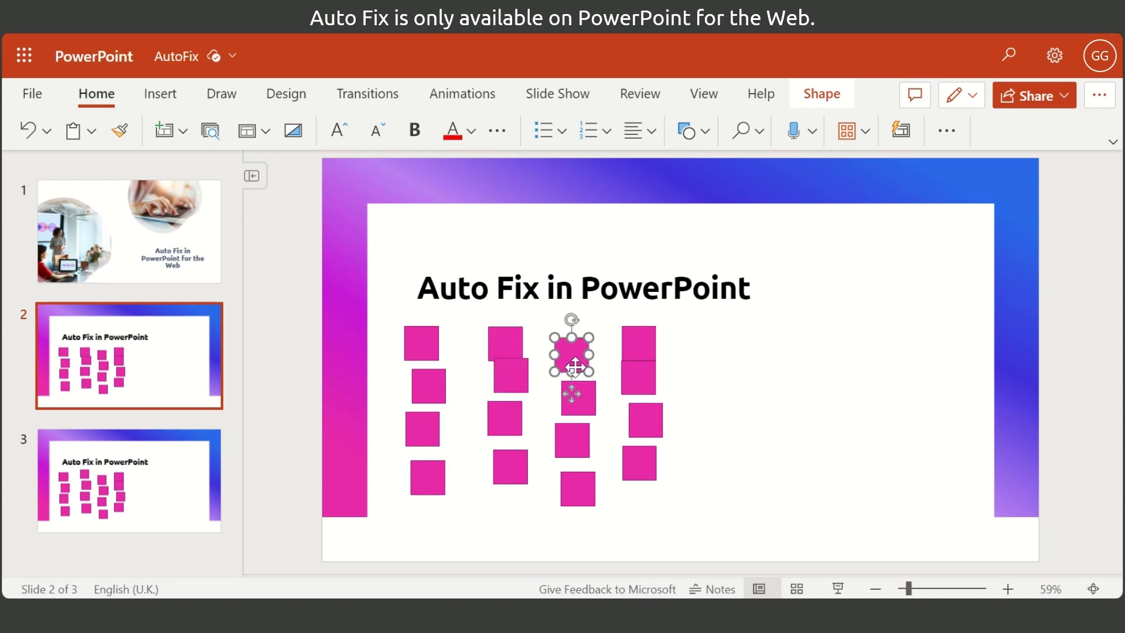
{"action": "left_click_drag", "start_coordinate": [573, 367], "coordinate": [574, 374]}
{"action": "left_click", "coordinate": [743, 383]}
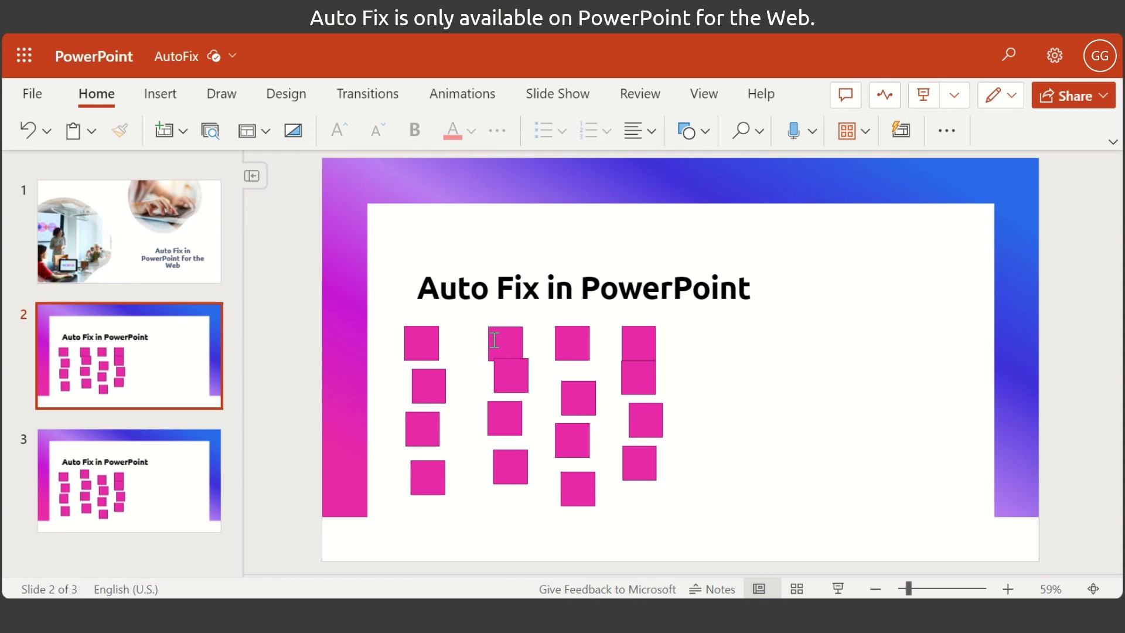
- Box-select all sixteen pink squares on slide 3, then show the Shape tab's ribbon display options
{"action": "left_click", "coordinate": [189, 472]}
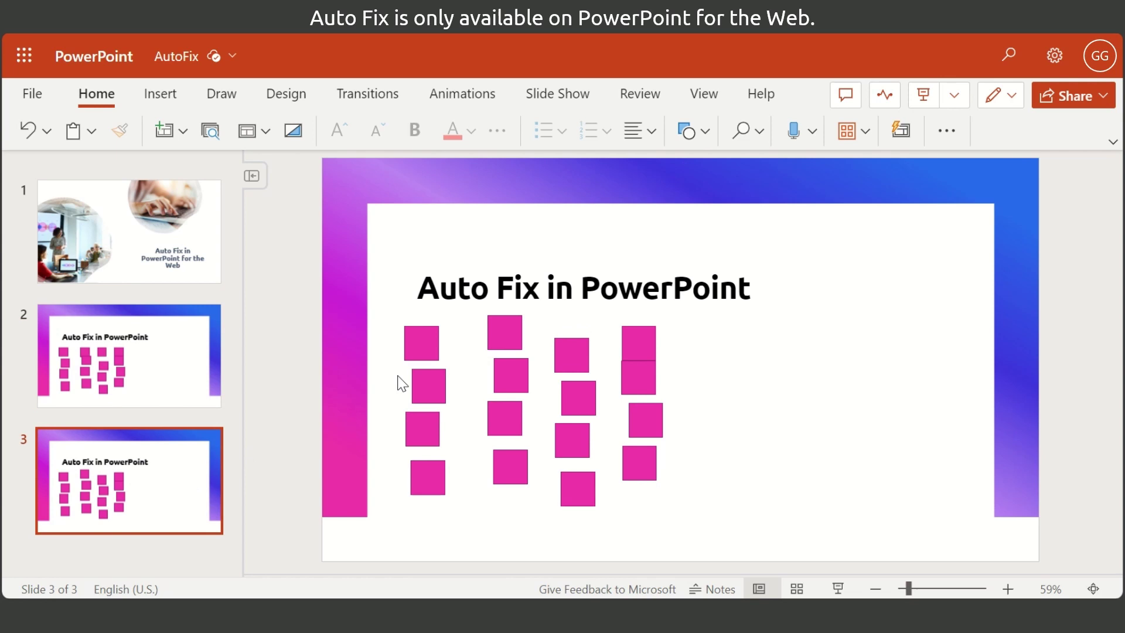
{"action": "left_click_drag", "start_coordinate": [338, 296], "coordinate": [781, 551]}
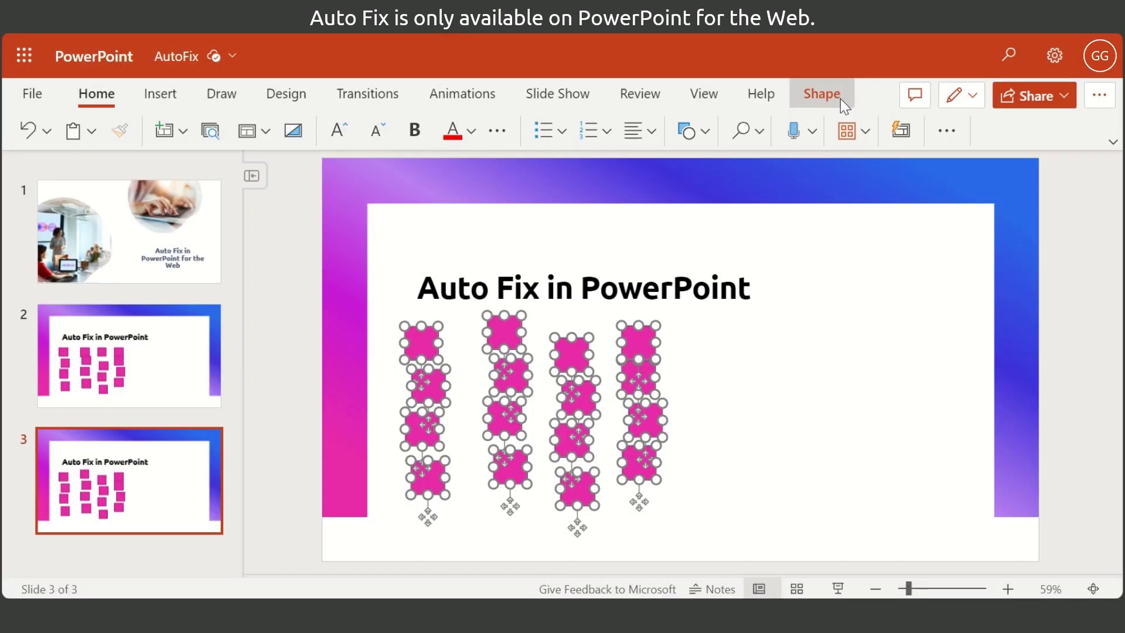
{"action": "left_click", "coordinate": [822, 93]}
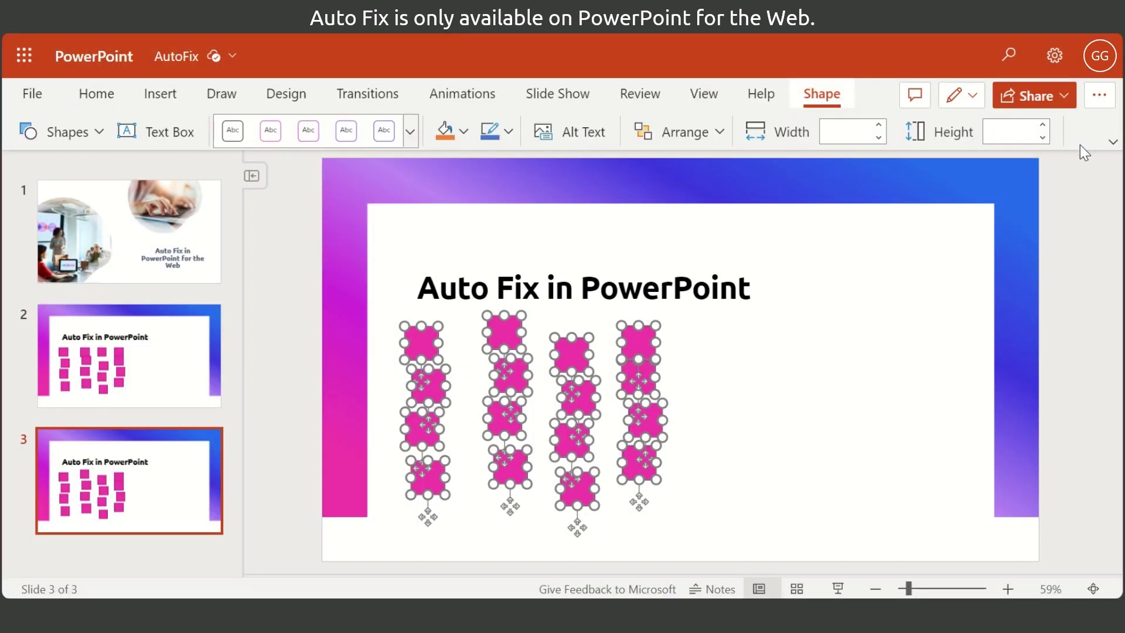
{"action": "left_click", "coordinate": [1114, 144]}
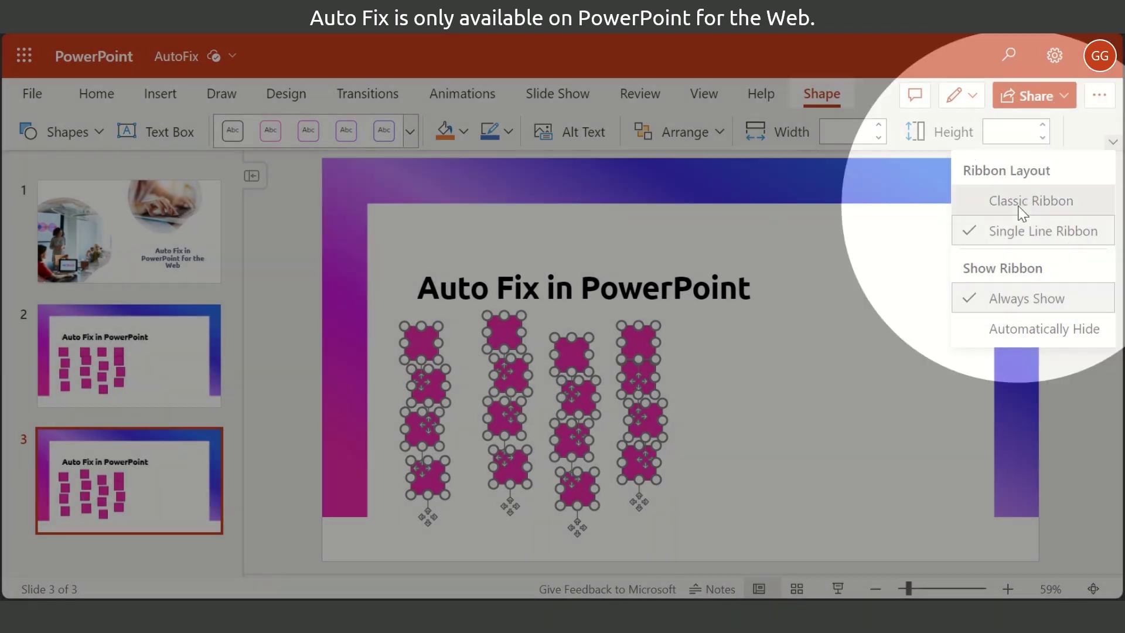
- Switch to the Classic Ribbon, then deselect the squares once Auto Fix has gridded them
{"action": "left_click", "coordinate": [1021, 203]}
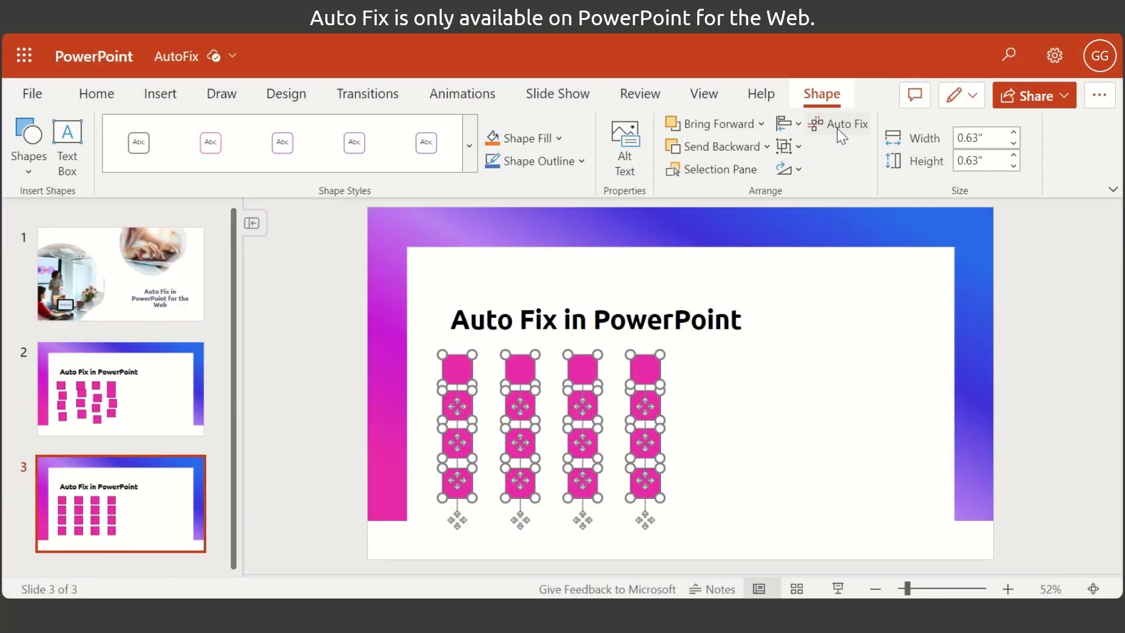
{"action": "left_click", "coordinate": [751, 387]}
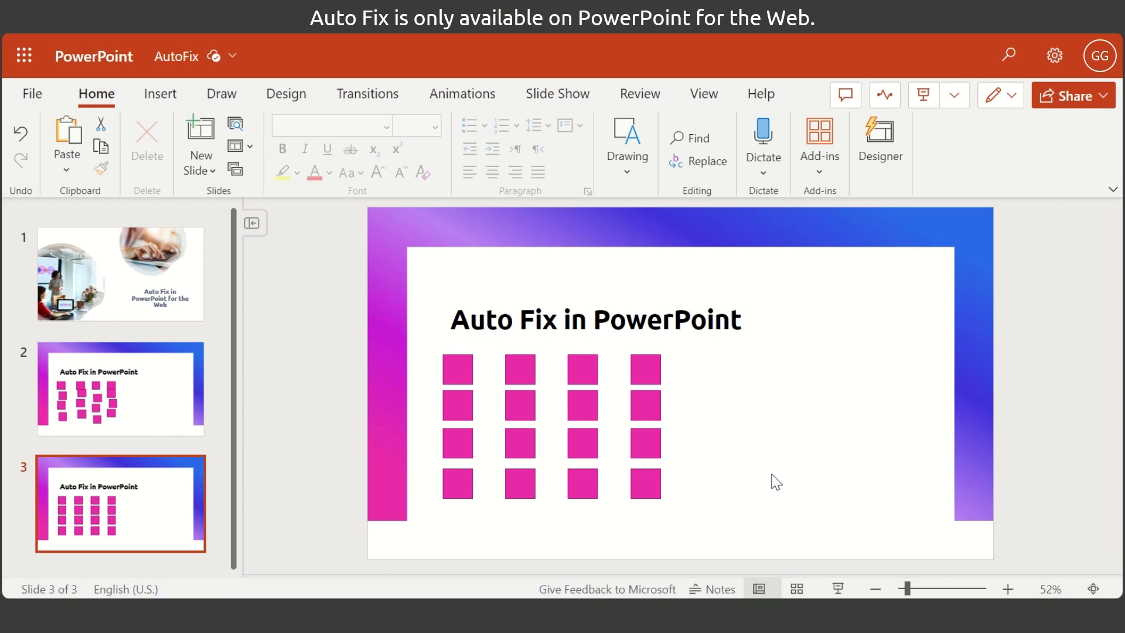
- On slide 2, nudge a second-column square down and pick a first-column square
{"action": "left_click", "coordinate": [118, 418]}
{"action": "left_click", "coordinate": [542, 398]}
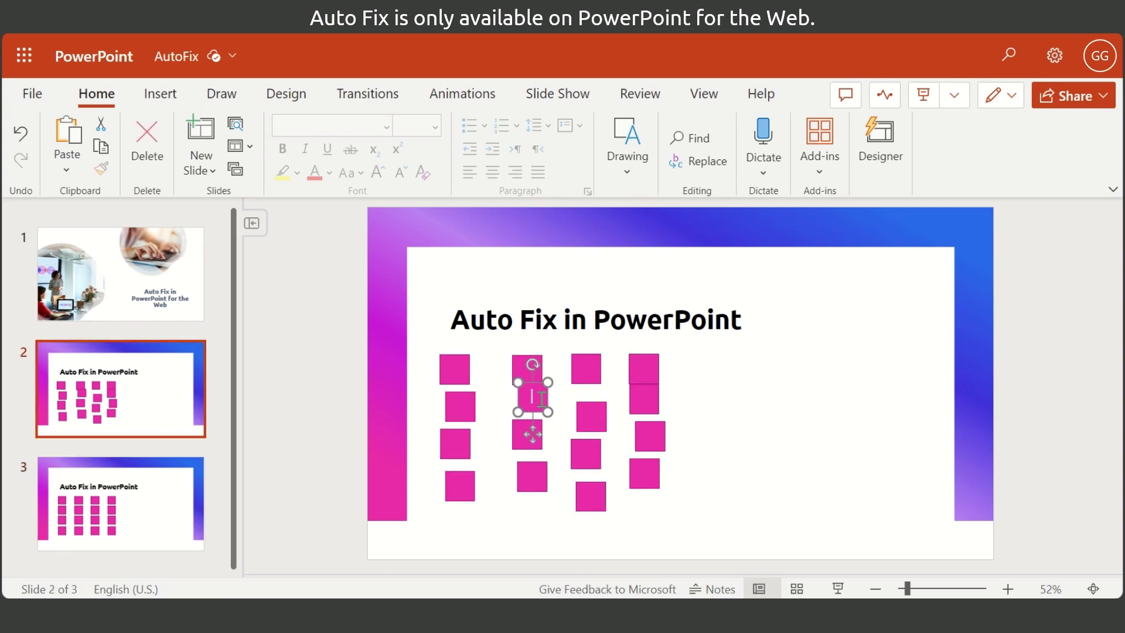
{"action": "left_click_drag", "start_coordinate": [533, 439], "coordinate": [529, 444]}
{"action": "left_click", "coordinate": [469, 413]}
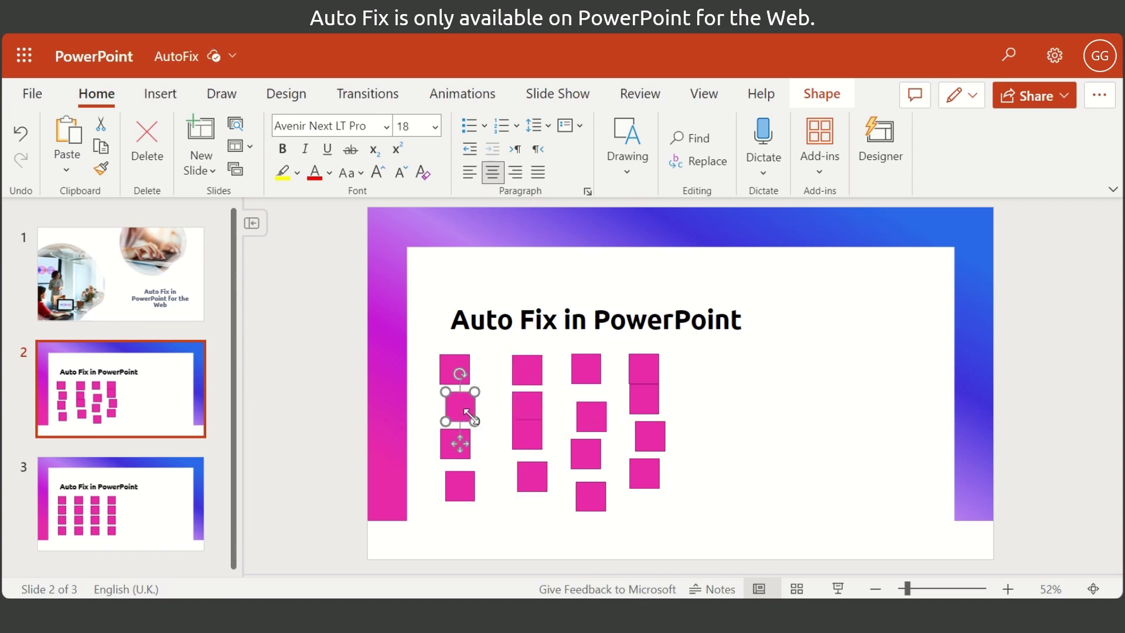
{"action": "left_click", "coordinate": [470, 415]}
- Select all of slide 2's pink squares and apply Auto Fix from the Shape tab
{"action": "left_click_drag", "start_coordinate": [410, 334], "coordinate": [781, 544]}
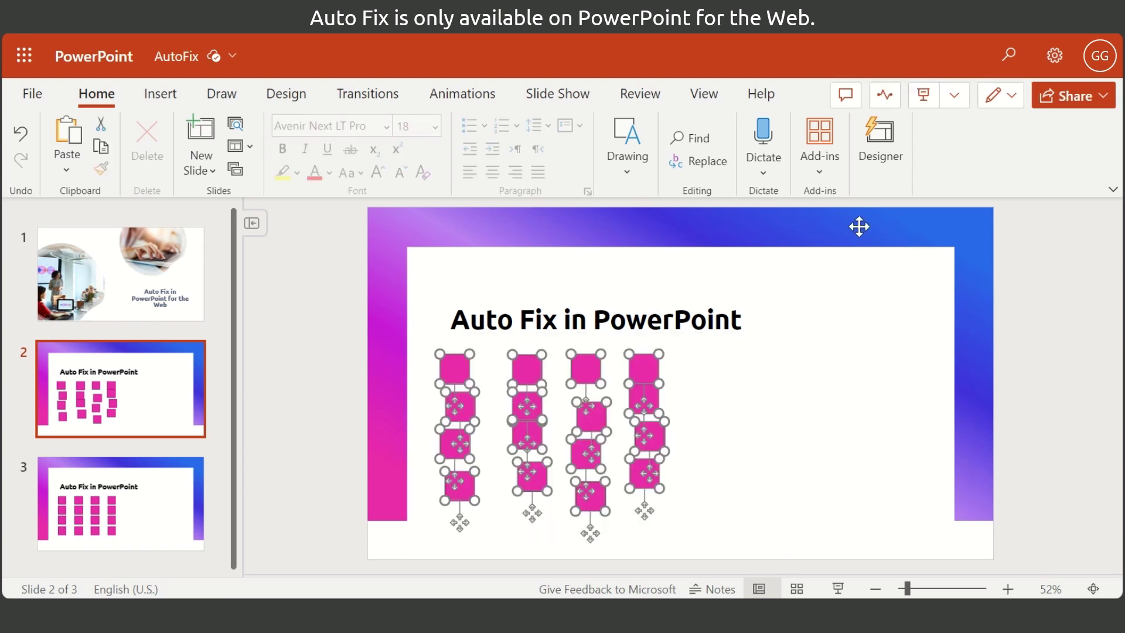
{"action": "left_click", "coordinate": [834, 98]}
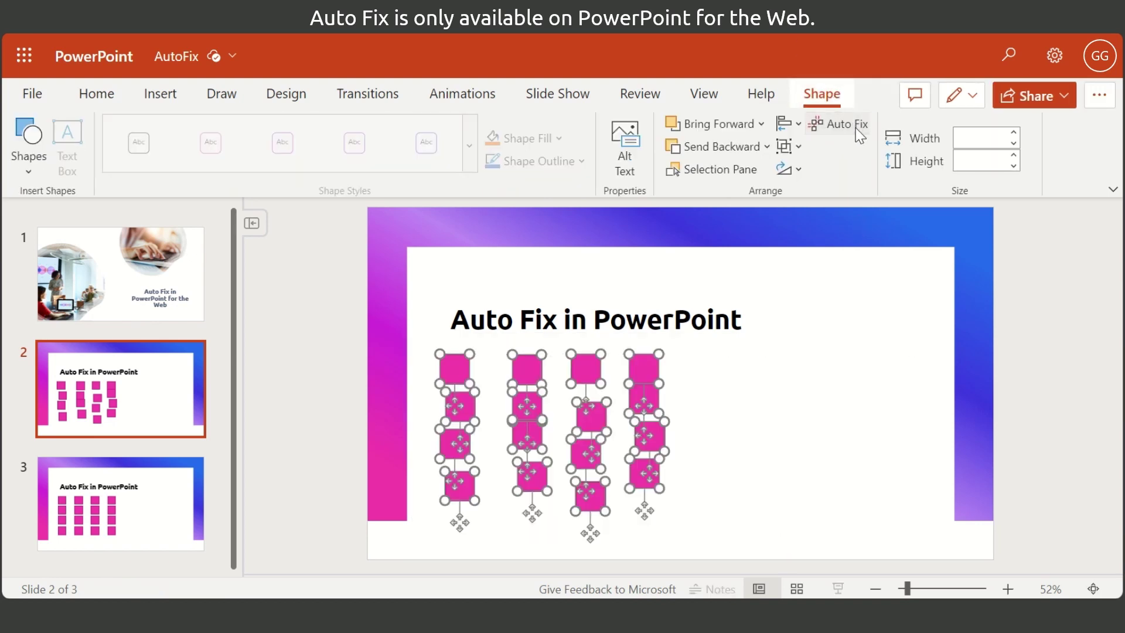
{"action": "left_click", "coordinate": [855, 127]}
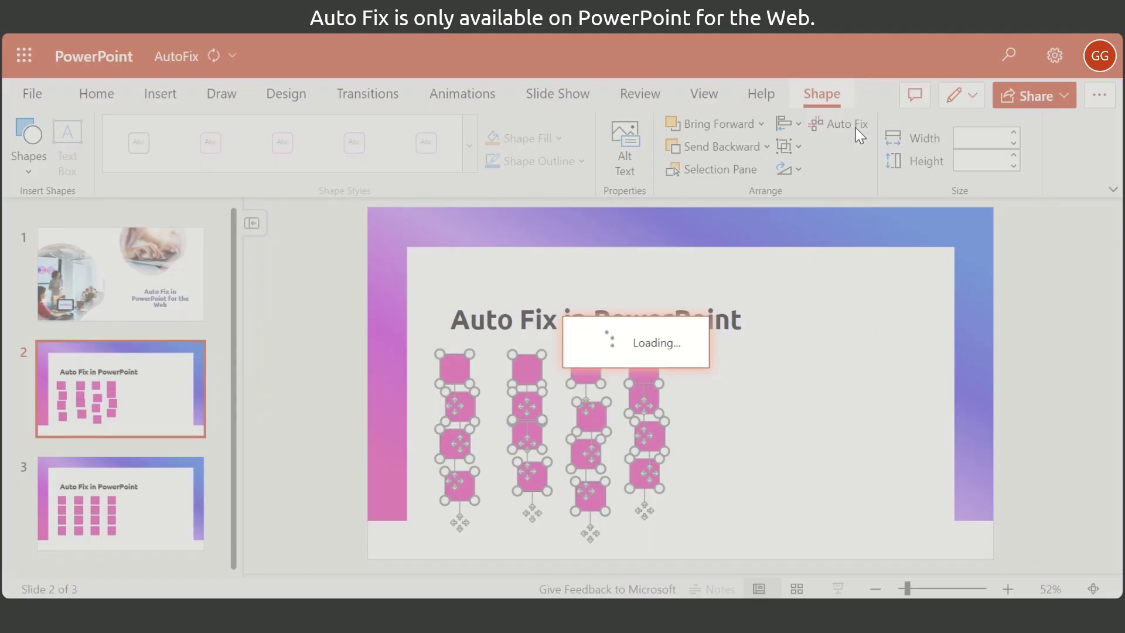